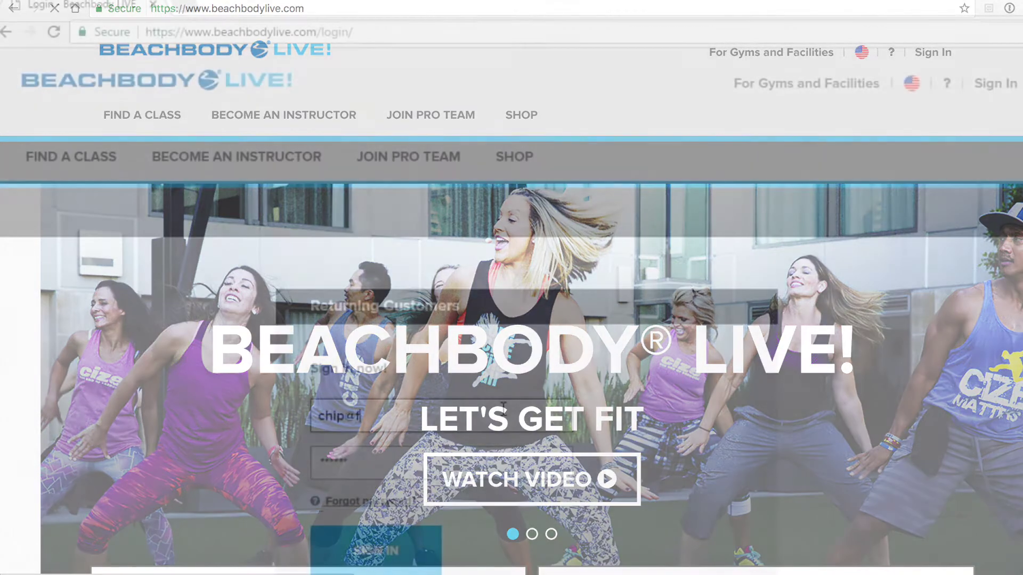
- Sign in with the account e-mail and password on the Returning Customers form
{"action": "type", "text": "hchip.com"}
{"action": "key", "text": "Tab"}
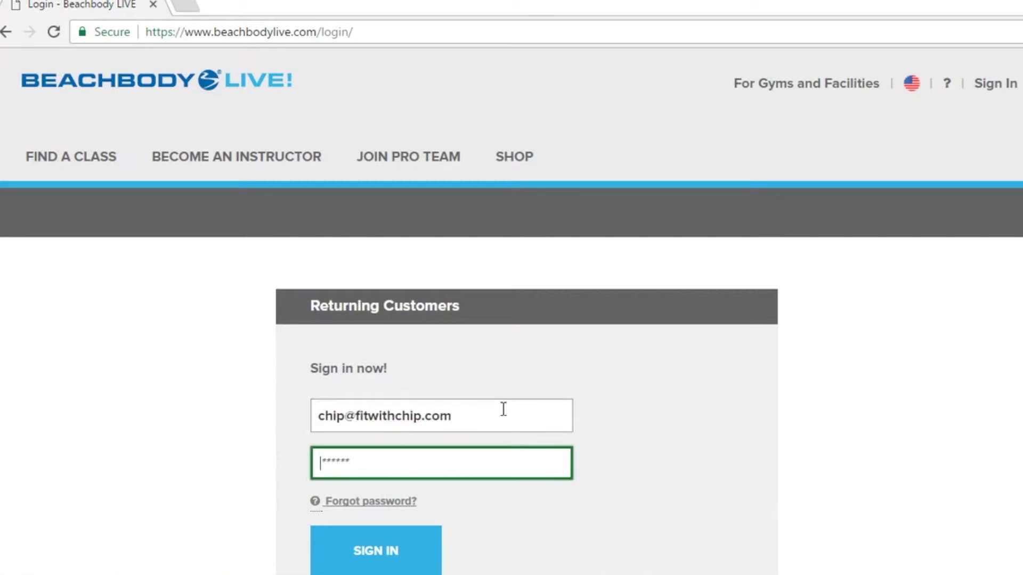
{"action": "type", "text": "*********"}
{"action": "key", "text": "Return"}
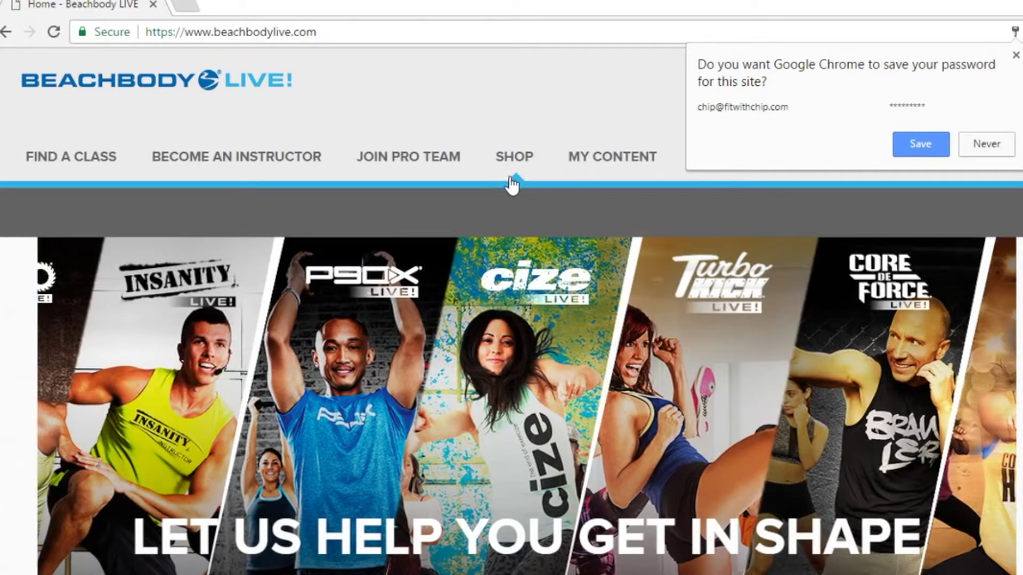
- Dismiss the save-password offer and go to My Rounds under My Content
{"action": "left_click", "coordinate": [516, 187]}
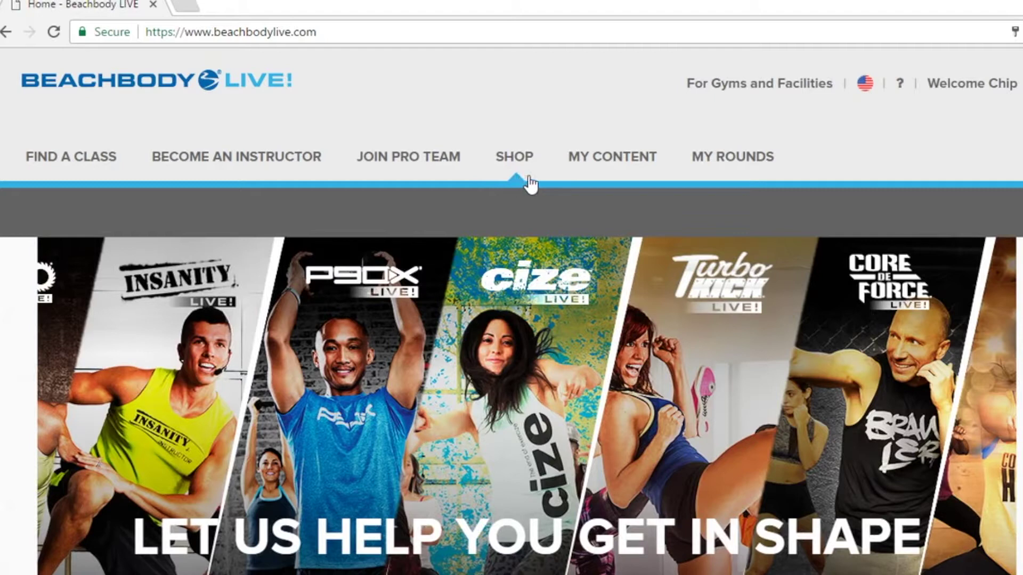
{"action": "mouse_move", "coordinate": [568, 172]}
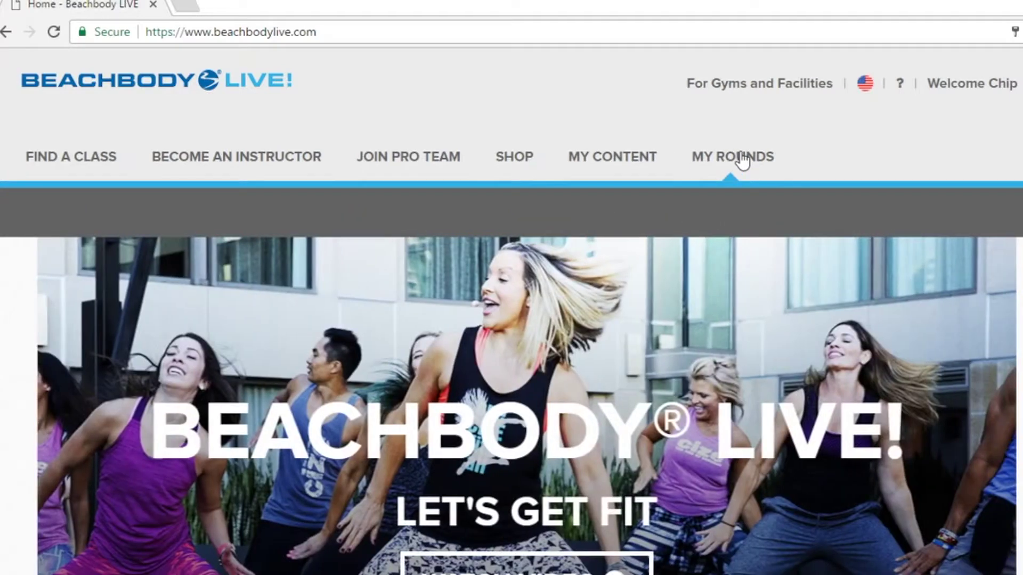
{"action": "left_click", "coordinate": [742, 159]}
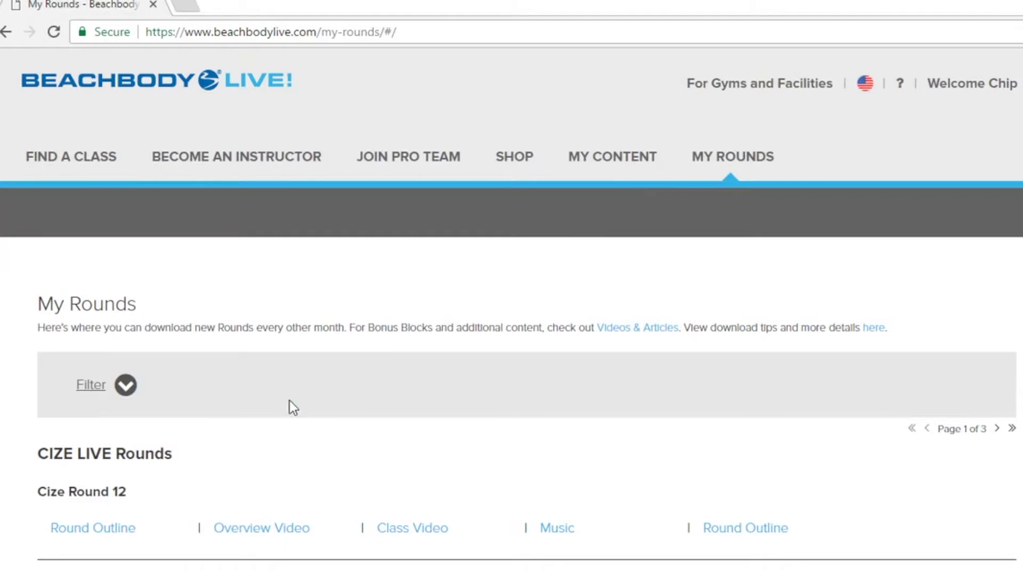
- Filter rounds to CIZE, download the Round 11 overview video and open its Round Outline
{"action": "left_click", "coordinate": [126, 386]}
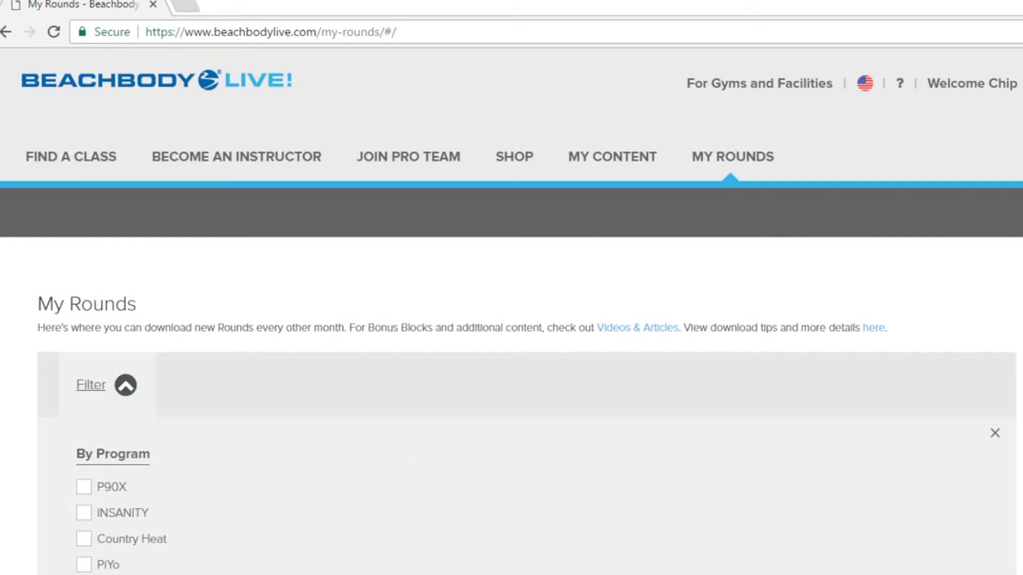
{"action": "scroll", "coordinate": [511, 312], "scroll_direction": "down", "scroll_amount": 9}
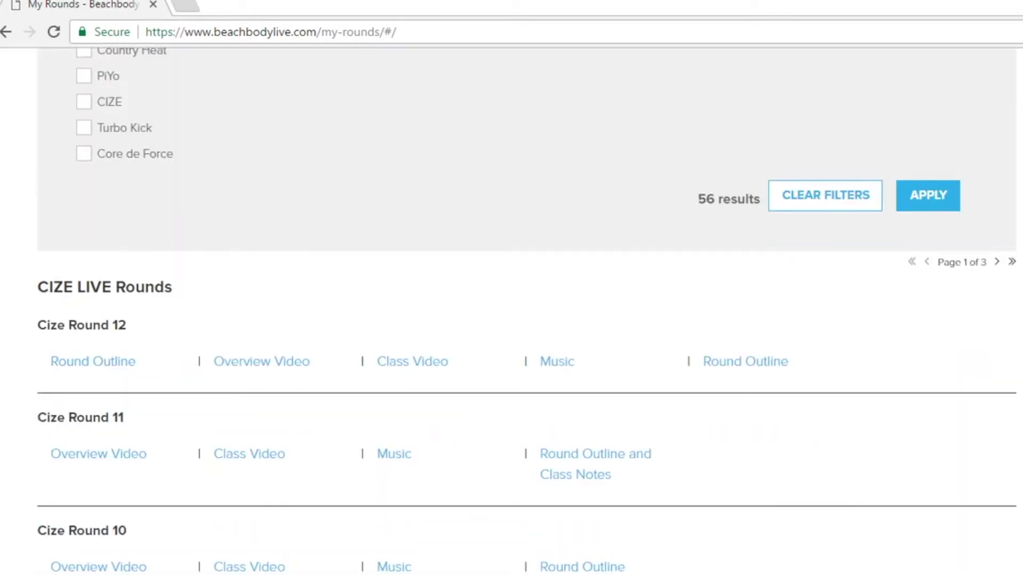
{"action": "left_click", "coordinate": [111, 107]}
{"action": "left_click", "coordinate": [922, 189]}
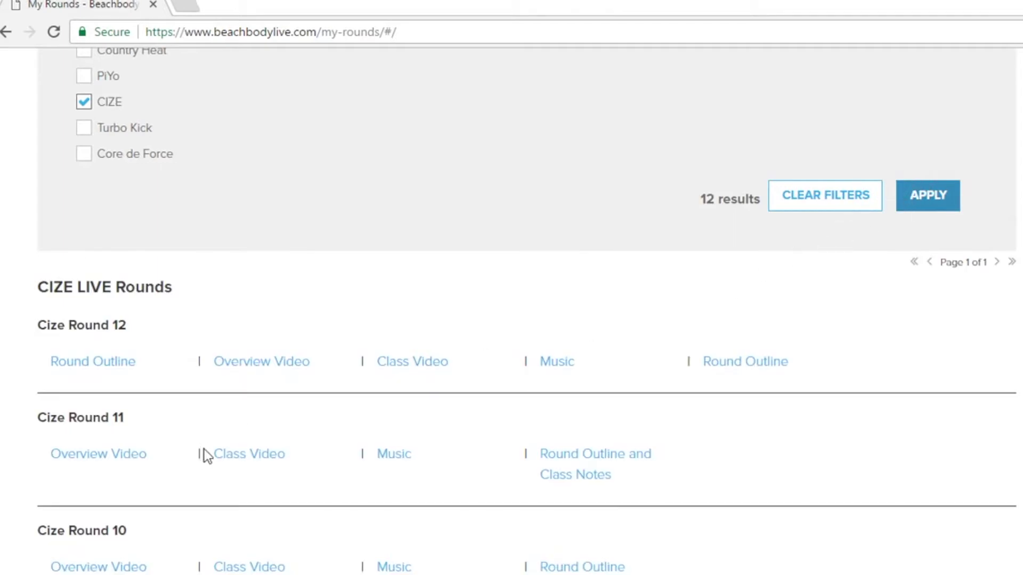
{"action": "left_click", "coordinate": [96, 454]}
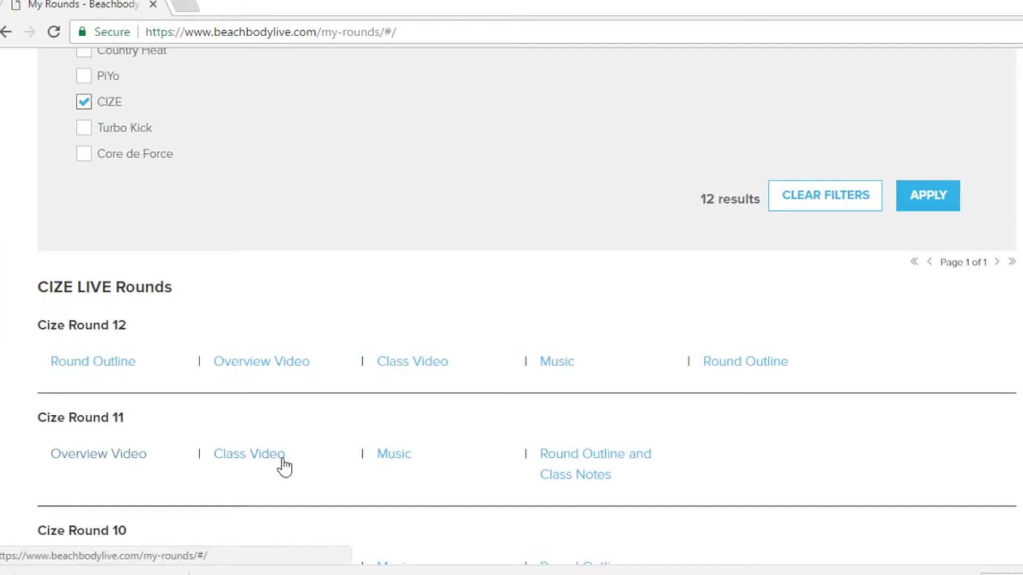
{"action": "left_click", "coordinate": [583, 450]}
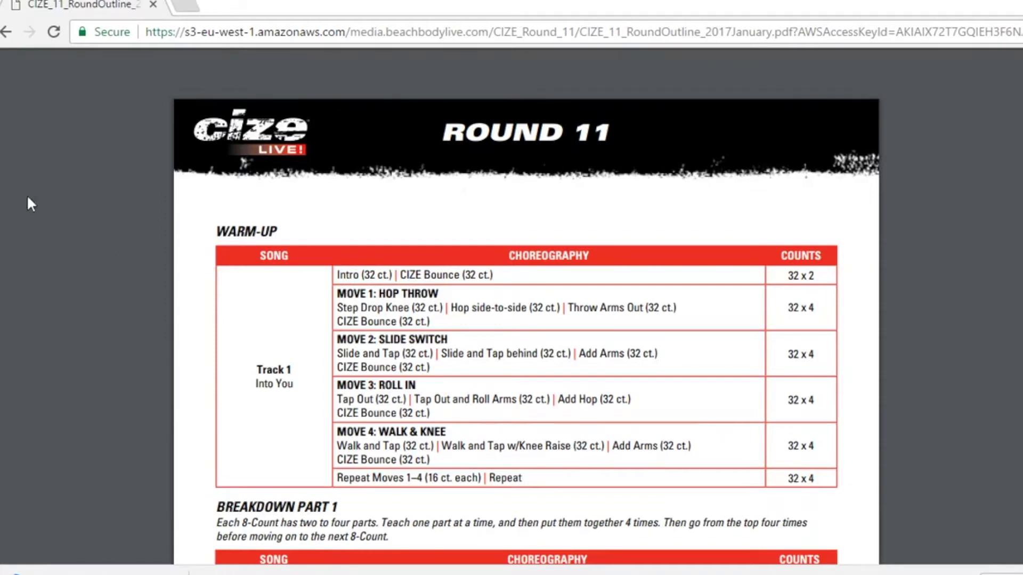
- Go back to My Rounds, download the Cize Round 11 music, and bring up File Explorer
{"action": "left_click", "coordinate": [4, 30]}
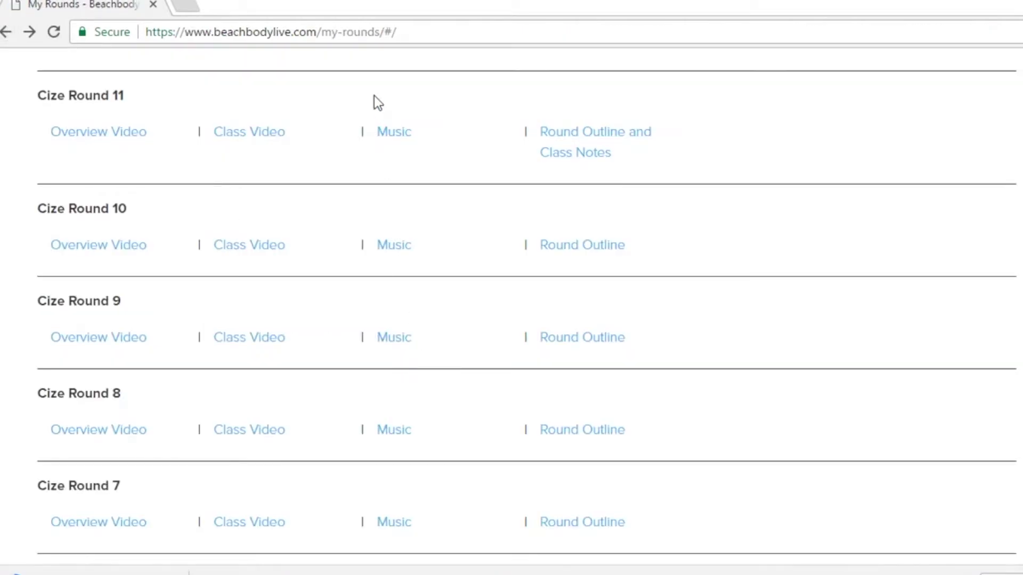
{"action": "left_click", "coordinate": [396, 133]}
{"action": "key", "text": "super+e"}
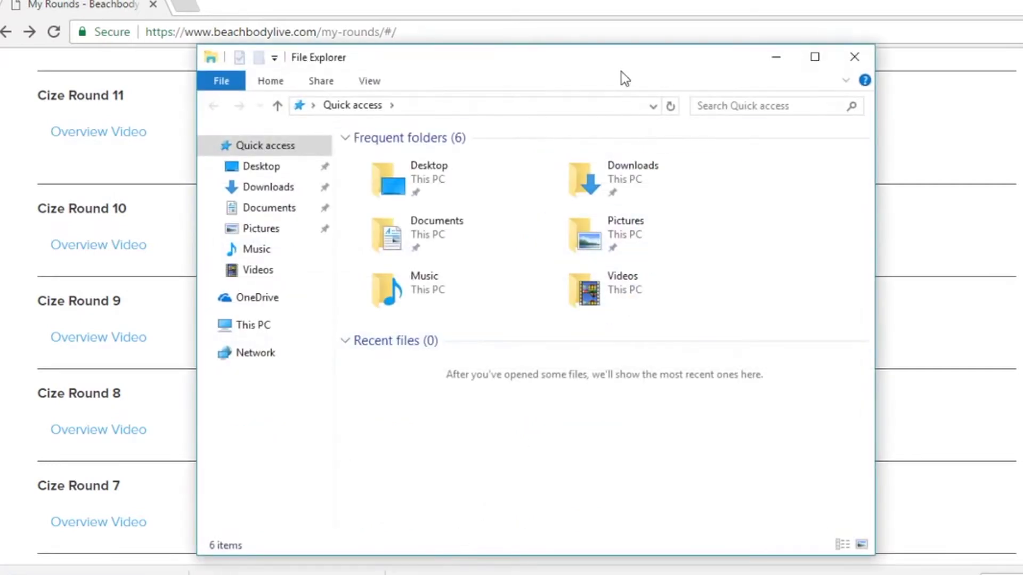
- Copy all ten tracks from the CIZE_11_Music_2017January_m4a zip and pin Music below Desktop
{"action": "double_click", "coordinate": [623, 197]}
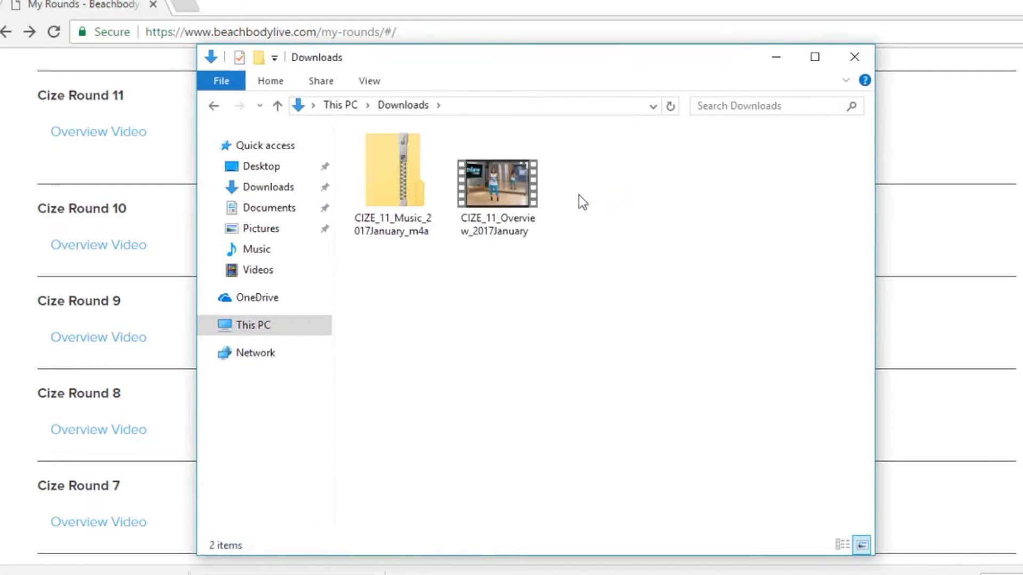
{"action": "left_click", "coordinate": [391, 215]}
{"action": "double_click", "coordinate": [389, 214]}
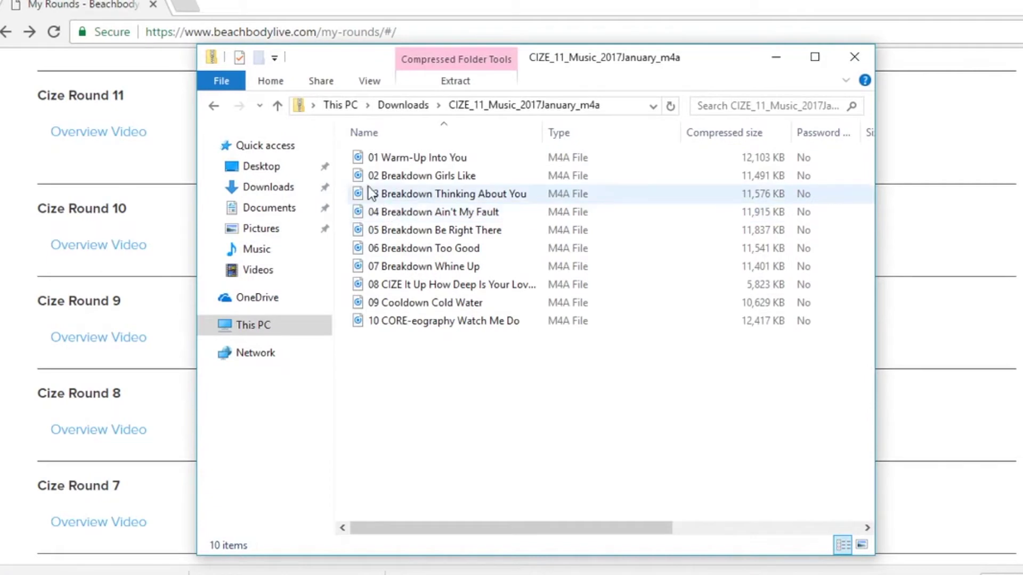
{"action": "left_click", "coordinate": [366, 164]}
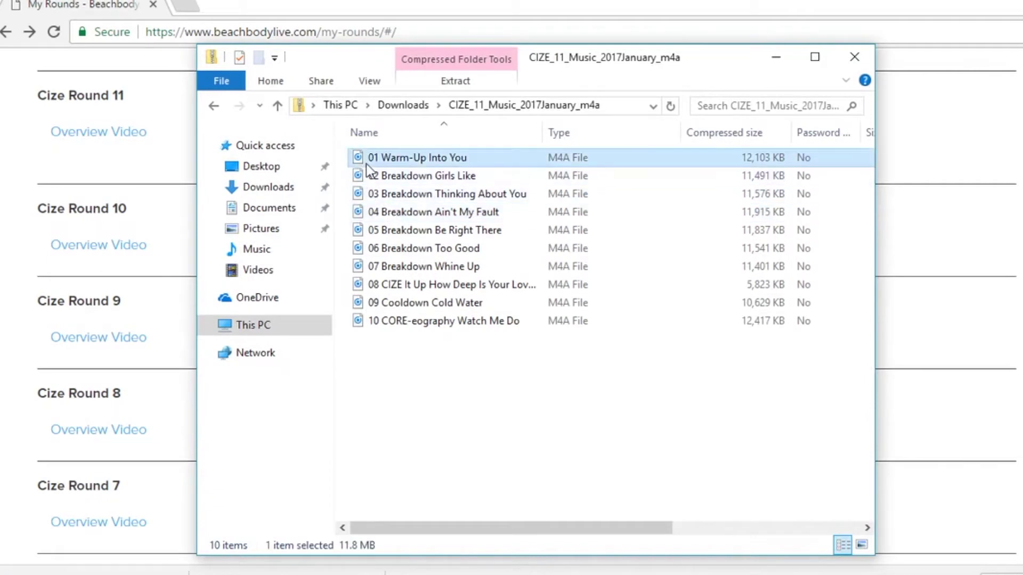
{"action": "left_click", "coordinate": [283, 85]}
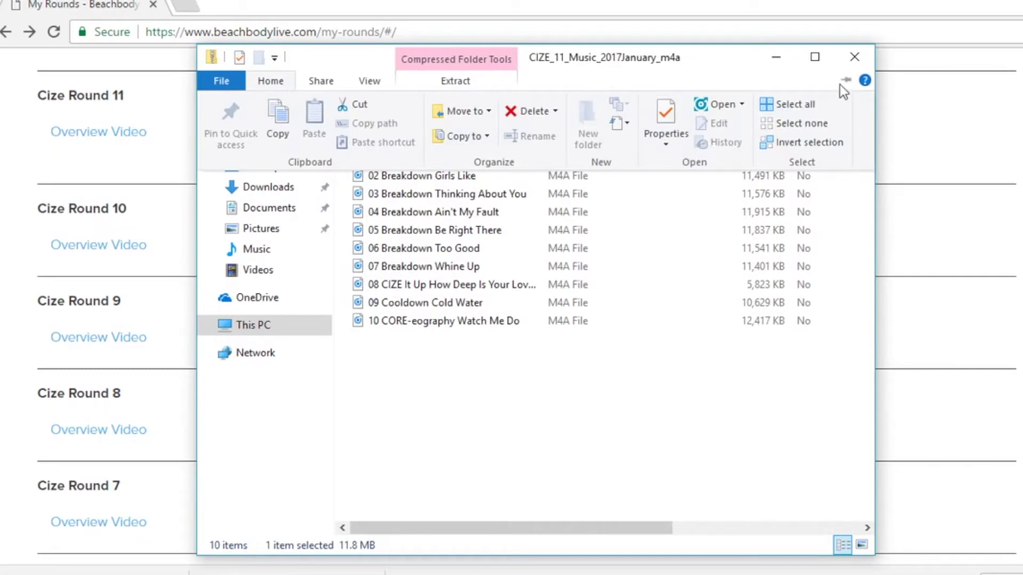
{"action": "left_click", "coordinate": [784, 100]}
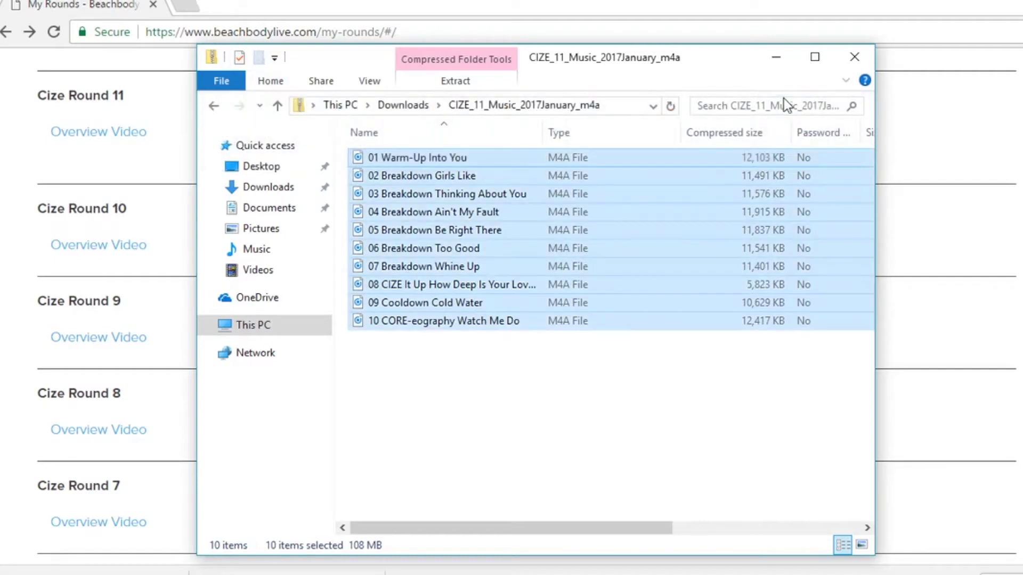
{"action": "right_click", "coordinate": [646, 164]}
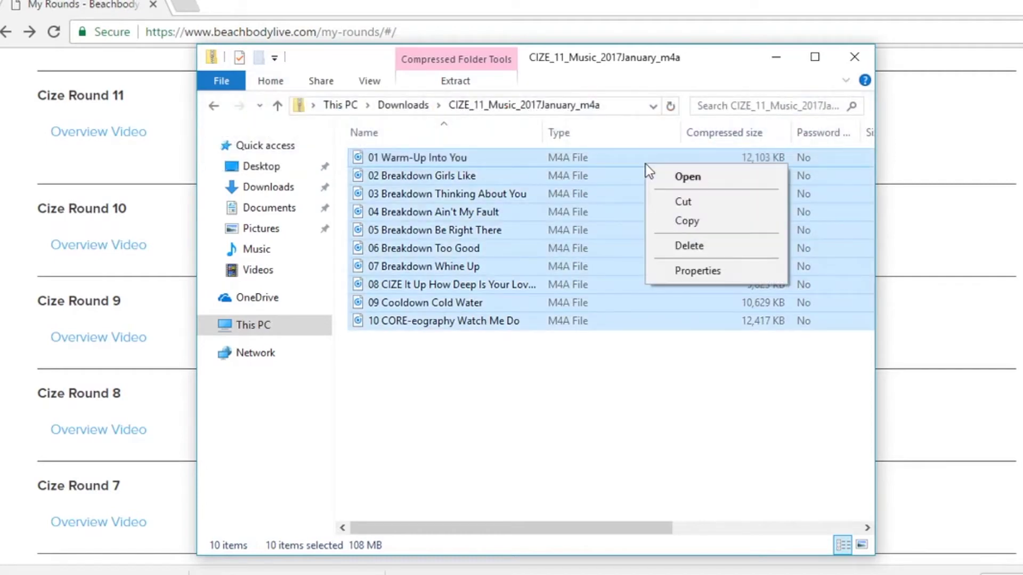
{"action": "left_click", "coordinate": [679, 226]}
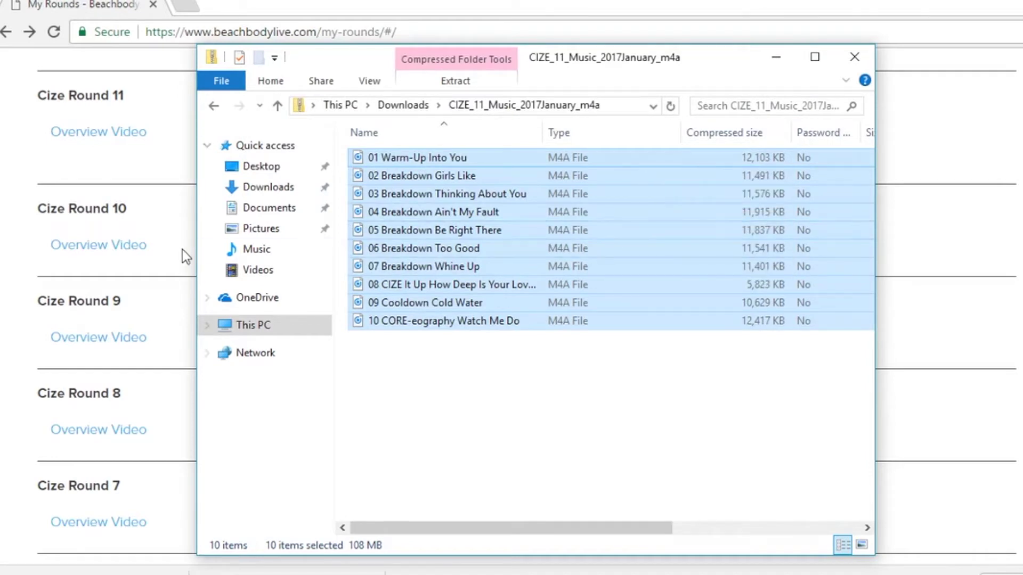
{"action": "left_click_drag", "start_coordinate": [209, 184], "coordinate": [210, 184]}
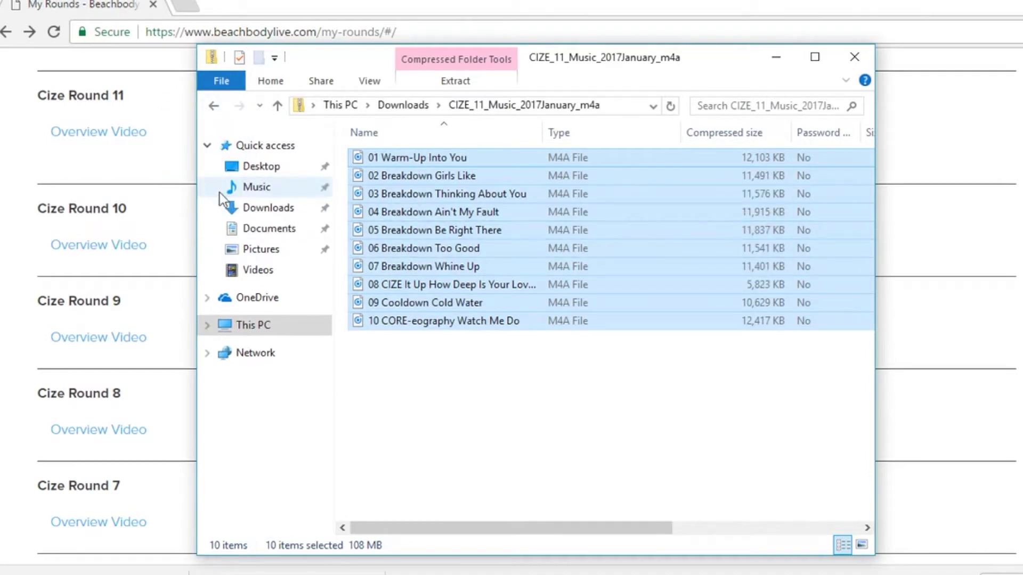
- Create a new folder named CIZE LIVE inside Music
{"action": "left_click", "coordinate": [266, 191]}
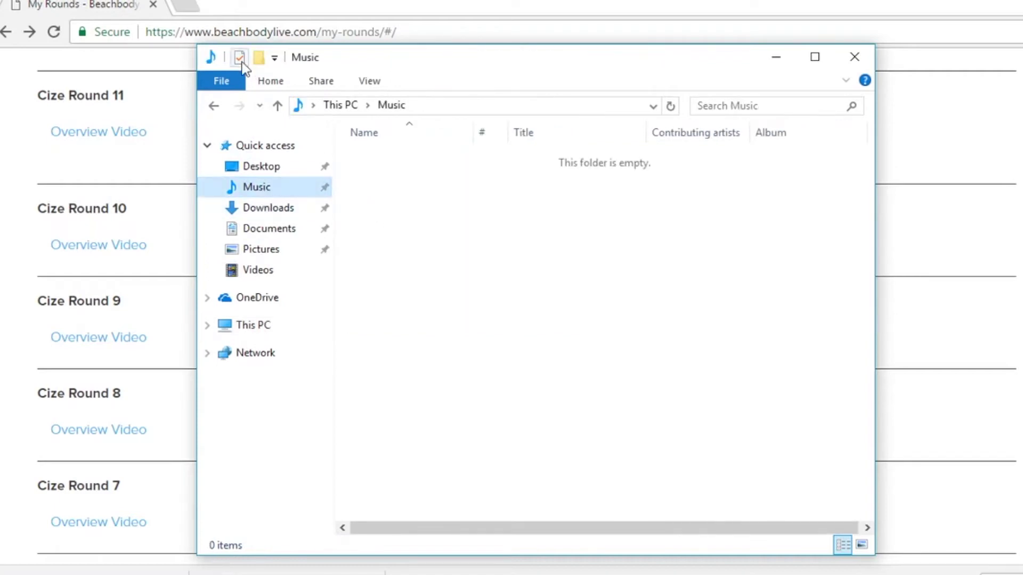
{"action": "left_click", "coordinate": [266, 86]}
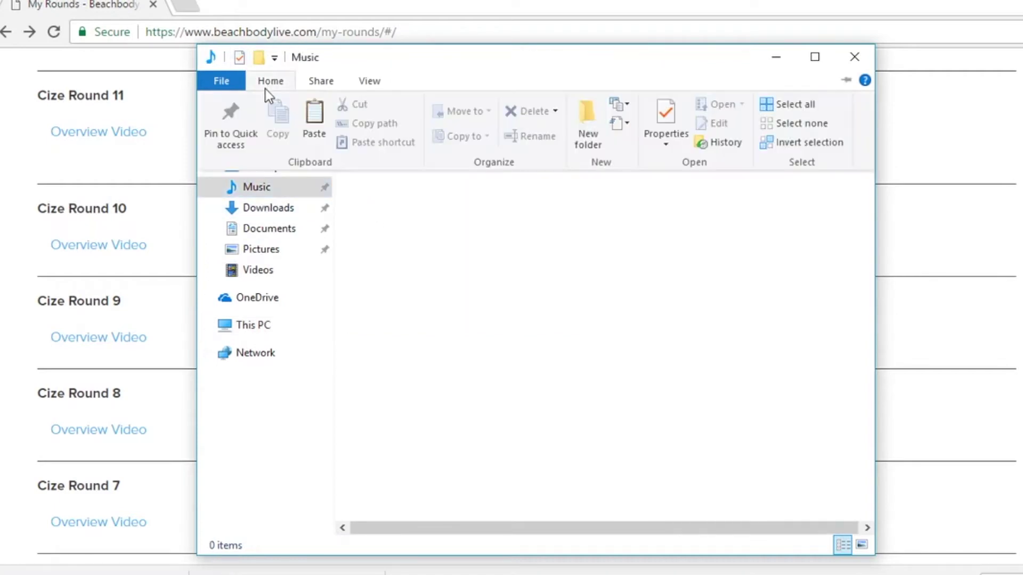
{"action": "left_click", "coordinate": [576, 137]}
{"action": "type", "text": "CIZE LI"}
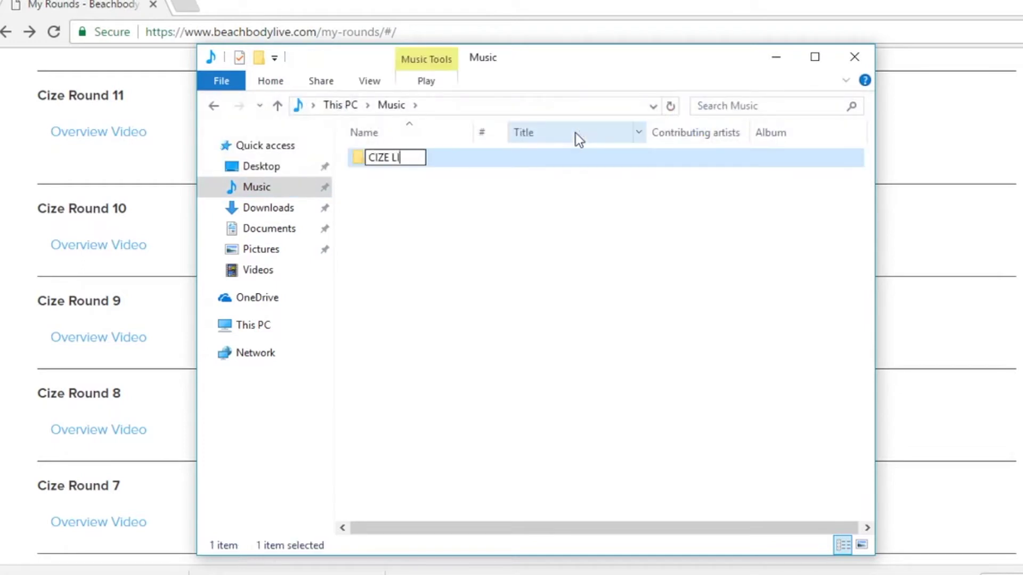
{"action": "type", "text": "VE"}
{"action": "key", "text": "Return"}
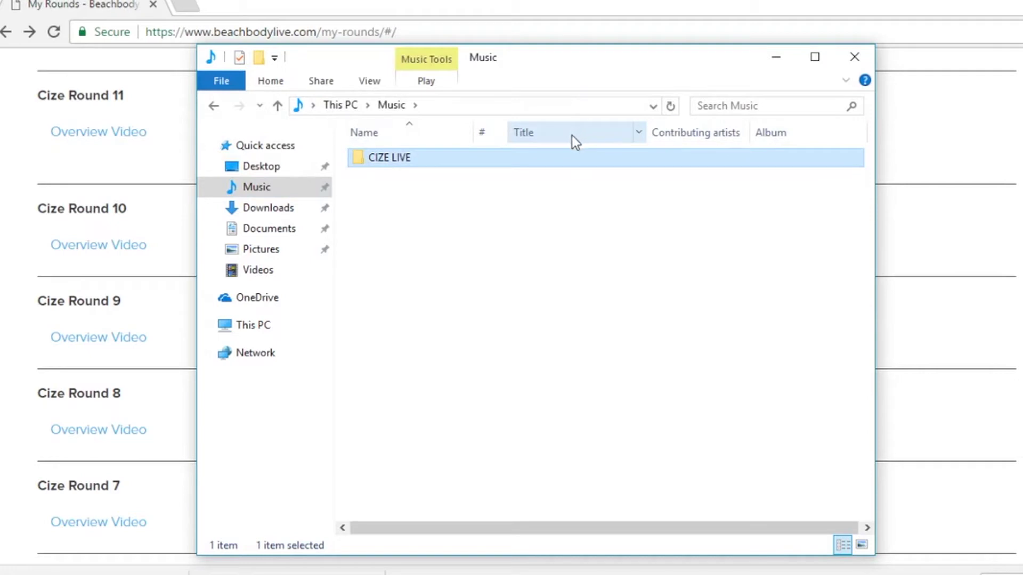
- Open CIZE LIVE and start a new subfolder named CIZE LIVE Round 11
{"action": "double_click", "coordinate": [548, 164]}
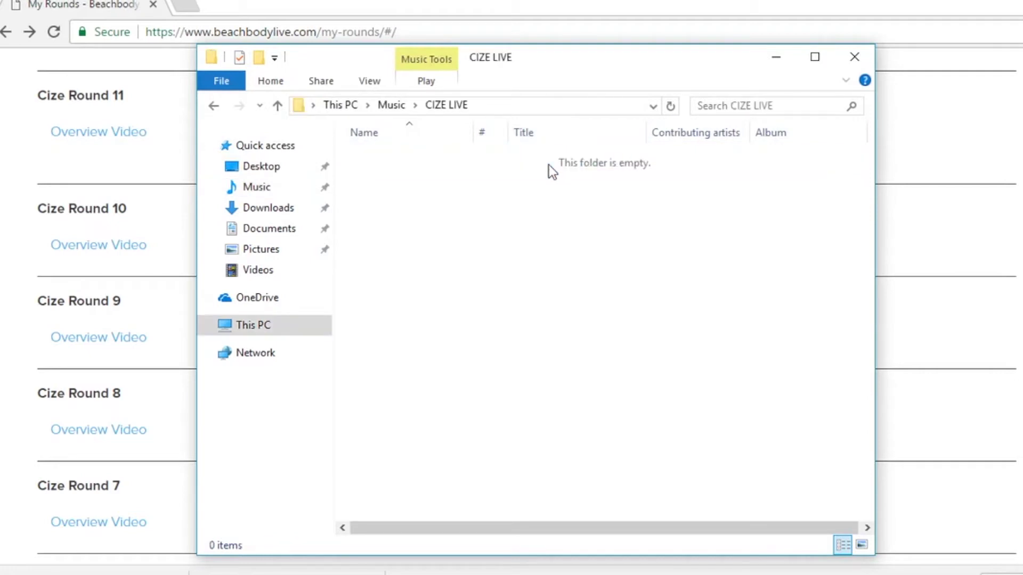
{"action": "left_click", "coordinate": [270, 81]}
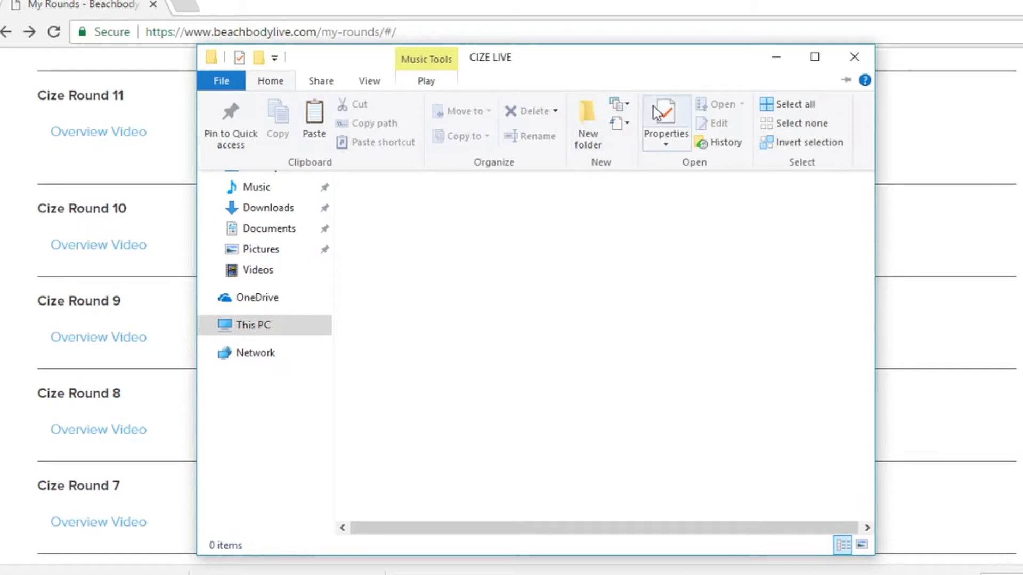
{"action": "left_click", "coordinate": [574, 132]}
{"action": "type", "text": "CI"}
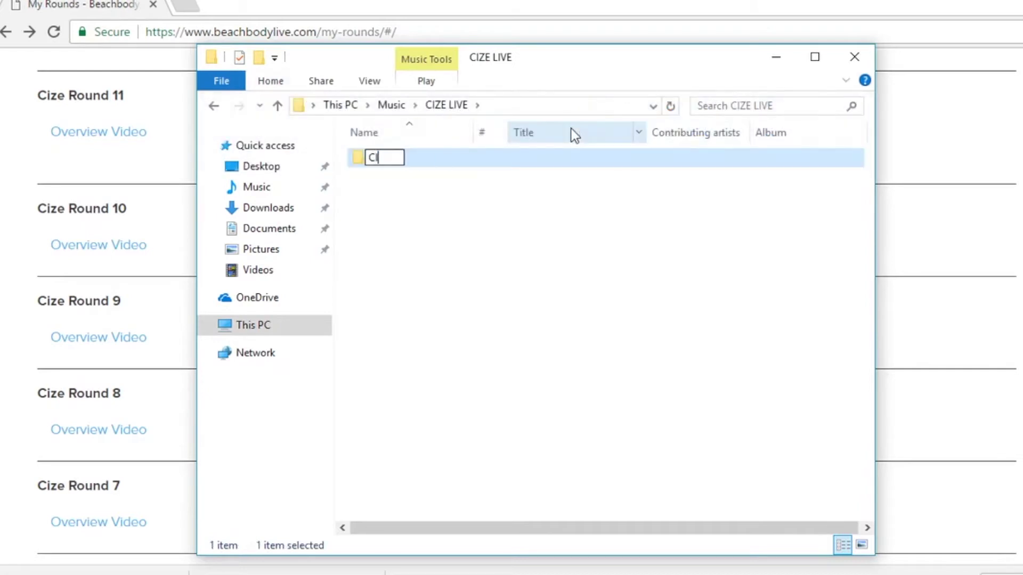
{"action": "type", "text": "ZE LIVE Round 11"}
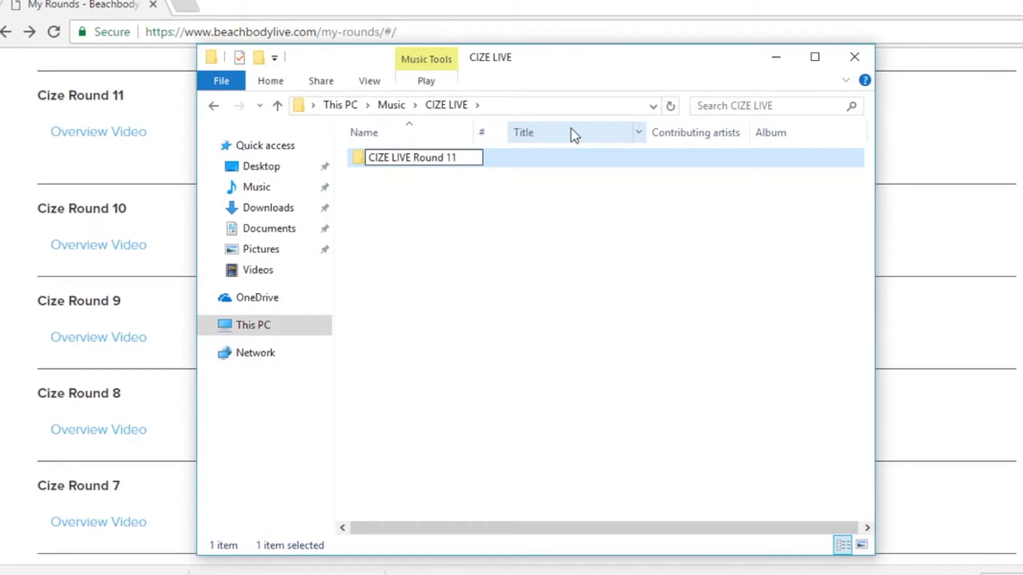
- Confirm the CIZE LIVE Round 11 folder name, open it, and paste the ten copied tracks
{"action": "key", "text": "Return"}
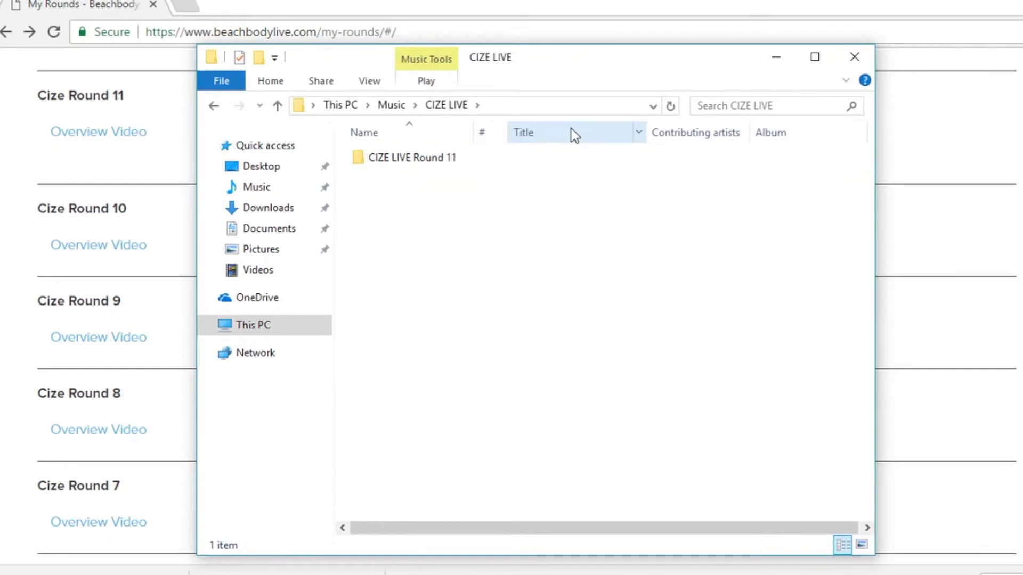
{"action": "double_click", "coordinate": [561, 162]}
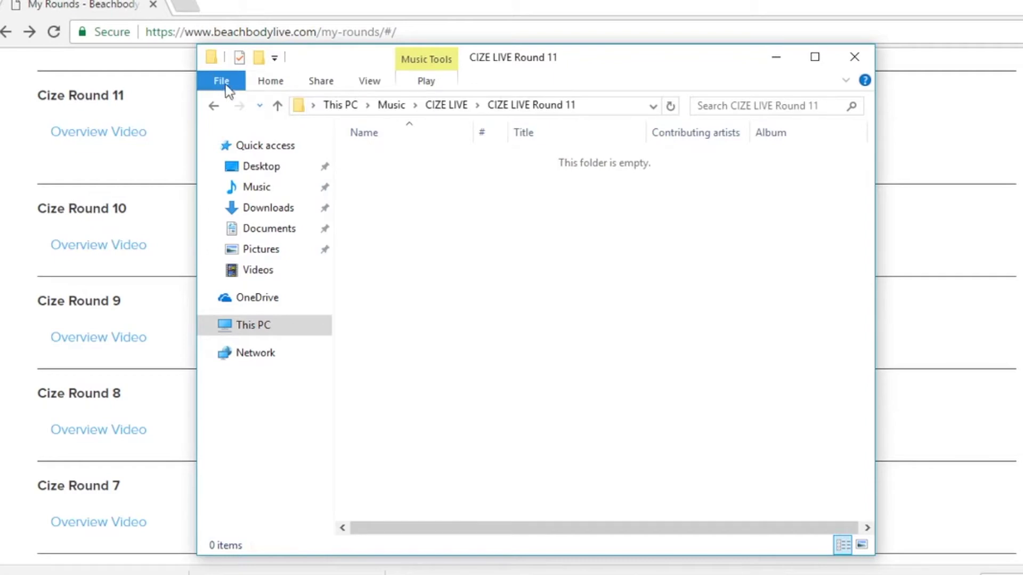
{"action": "left_click", "coordinate": [254, 88]}
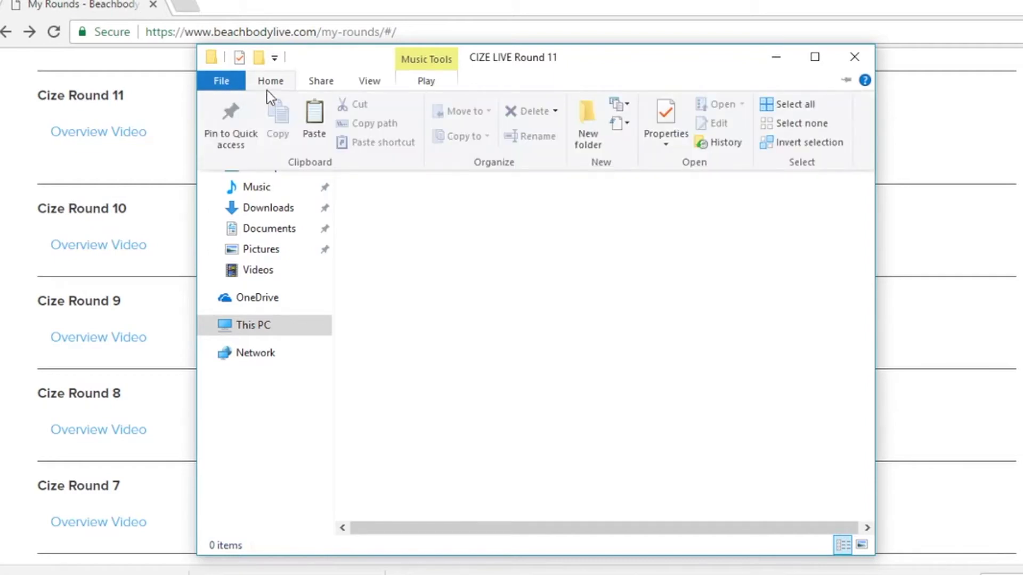
{"action": "left_click", "coordinate": [326, 120]}
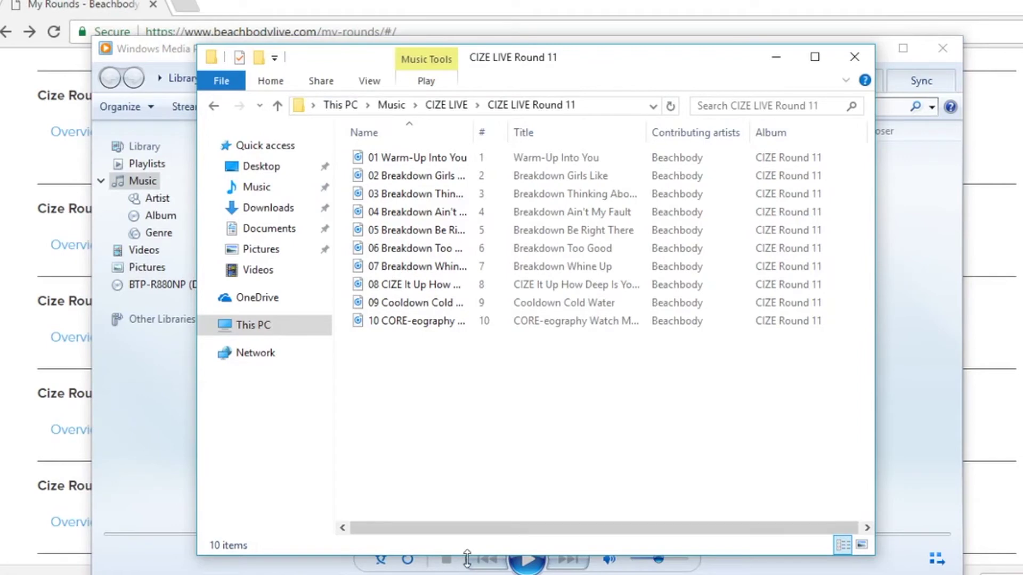
- Select all ten track files and drag them into the Windows Media Player library
{"action": "left_click", "coordinate": [590, 315]}
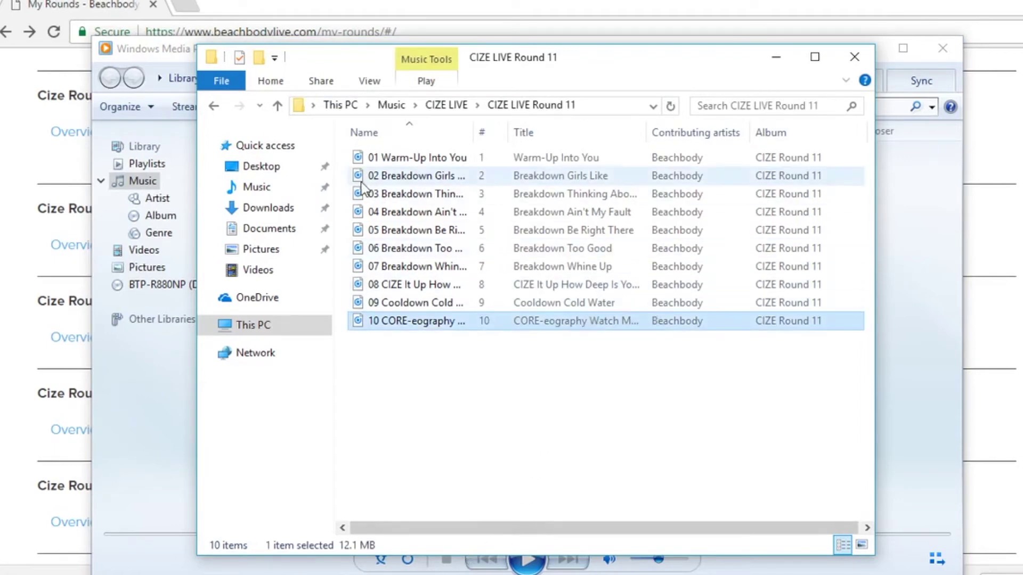
{"action": "left_click", "coordinate": [271, 81]}
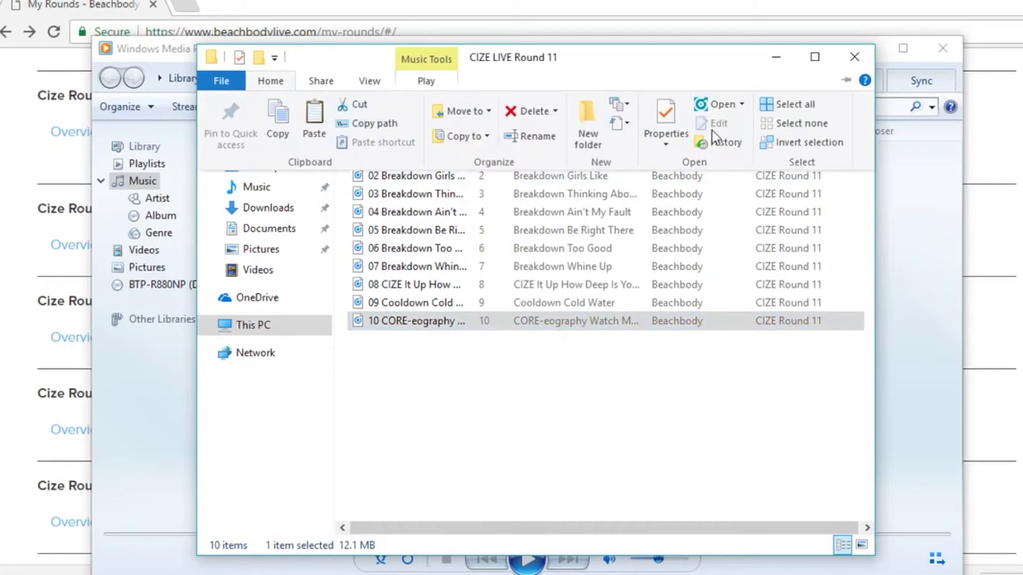
{"action": "left_click", "coordinate": [779, 106]}
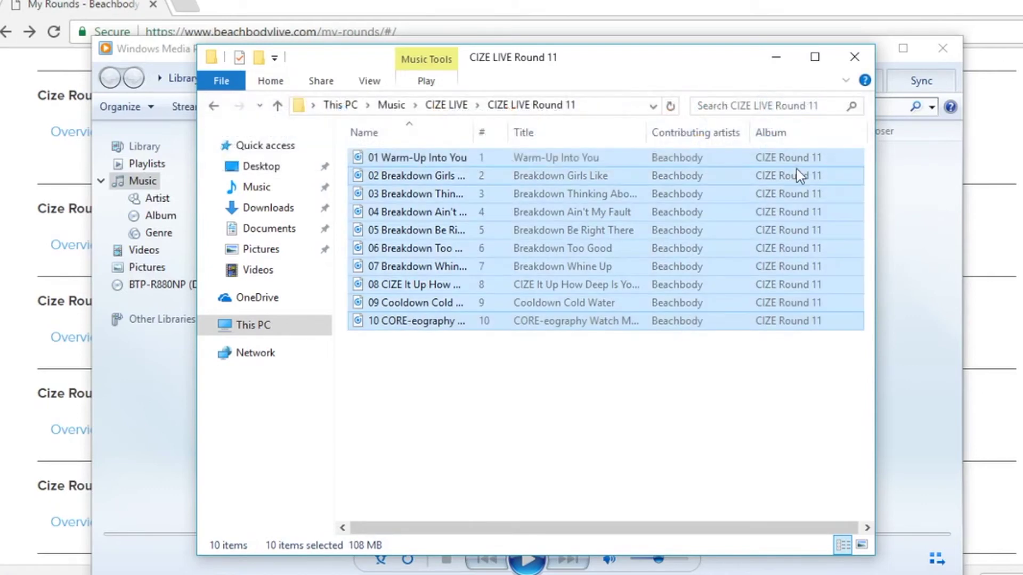
{"action": "left_click_drag", "start_coordinate": [797, 170], "coordinate": [934, 230]}
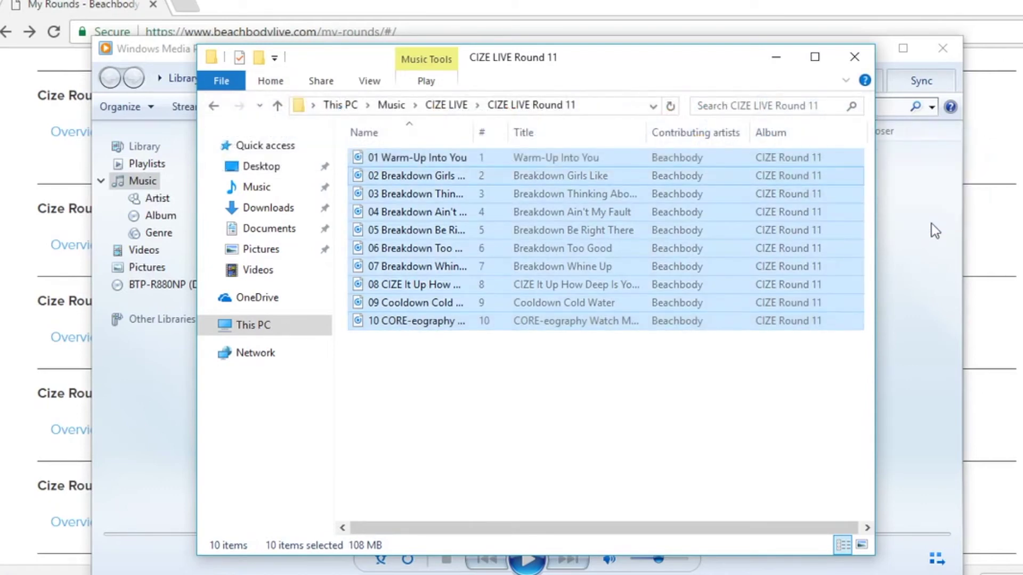
{"action": "left_click", "coordinate": [935, 230]}
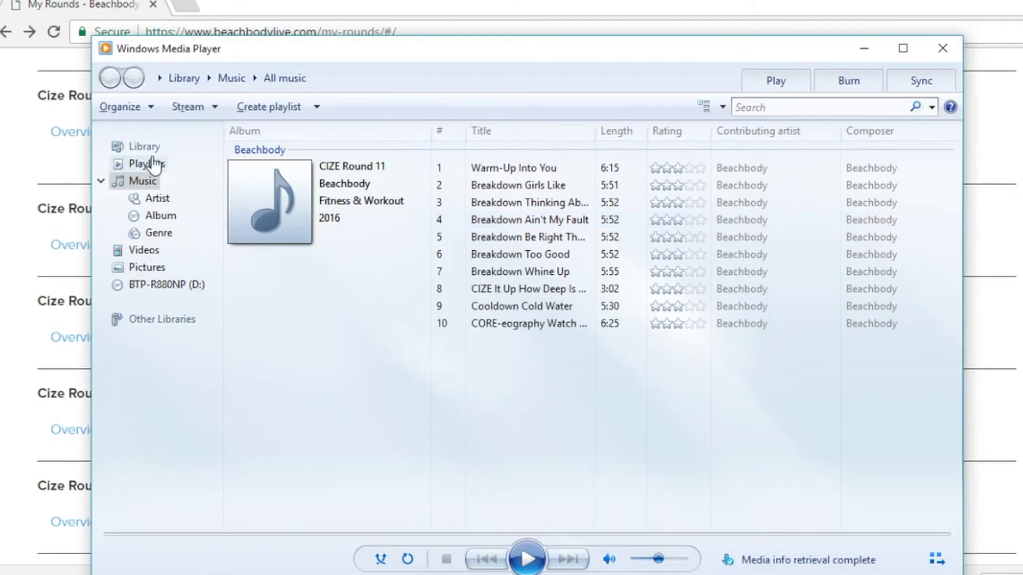
- Create a blank playlist called CIZE LIVE Round 11 under Playlists and open it
{"action": "left_click", "coordinate": [155, 165]}
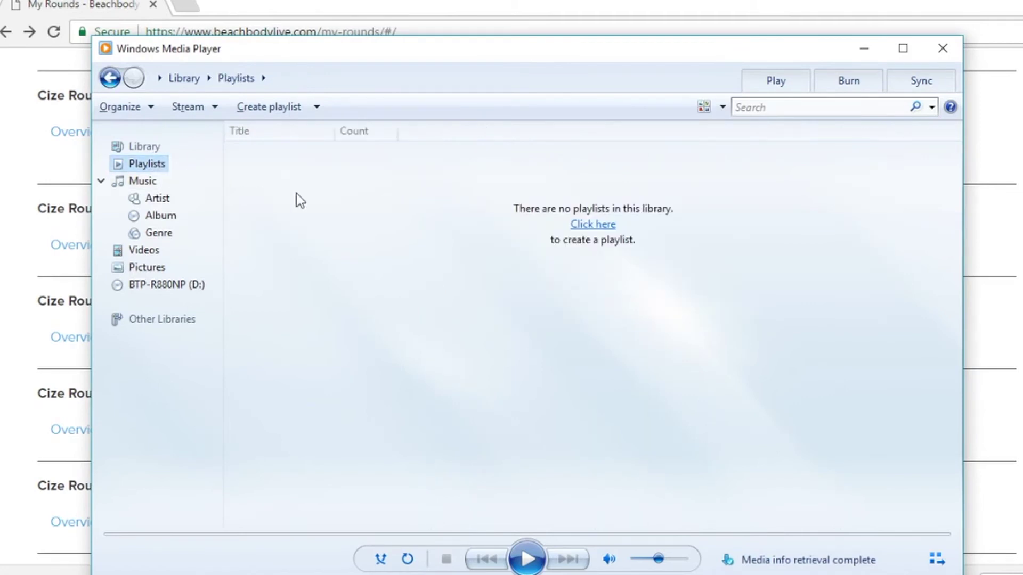
{"action": "left_click", "coordinate": [316, 106]}
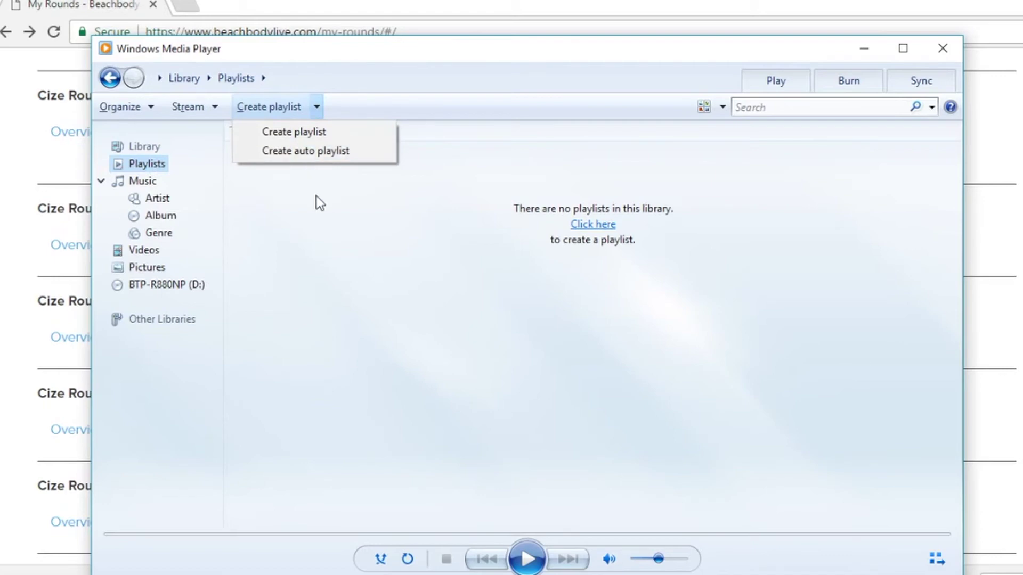
{"action": "left_click", "coordinate": [280, 126]}
{"action": "type", "text": "CIZE LIVE R"}
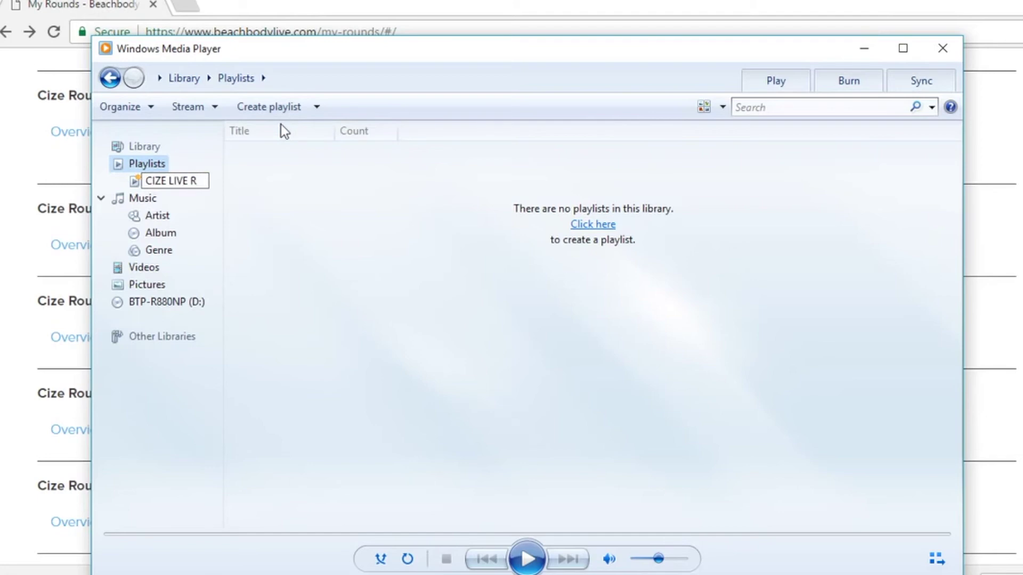
{"action": "type", "text": "ound 11"}
{"action": "key", "text": "Return"}
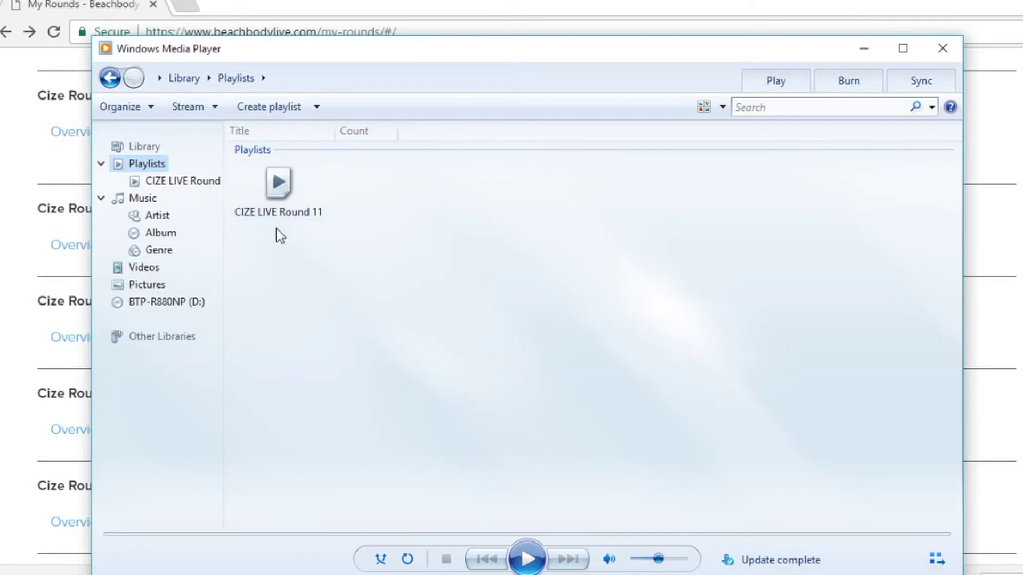
{"action": "double_click", "coordinate": [280, 197]}
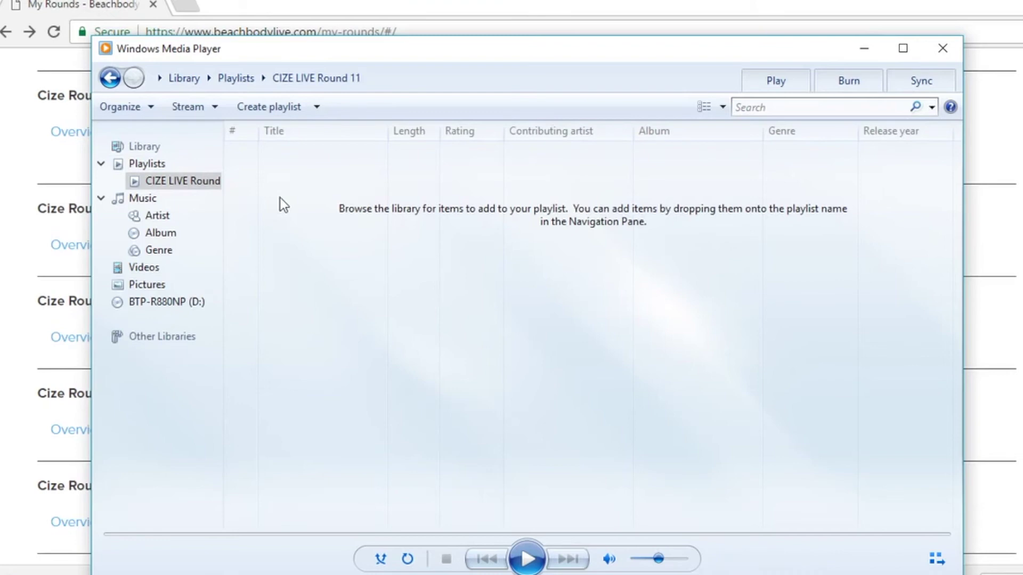
- Select all ten tracks in Music, add them to CIZE LIVE Round 11, and view that playlist
{"action": "left_click", "coordinate": [143, 199]}
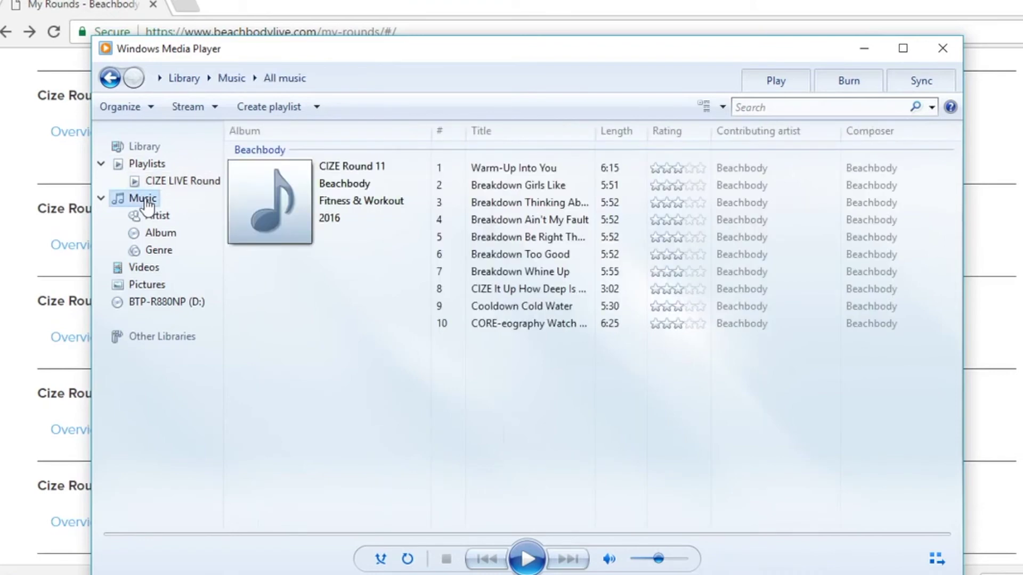
{"action": "key", "text": "ctrl+a"}
{"action": "right_click", "coordinate": [527, 174]}
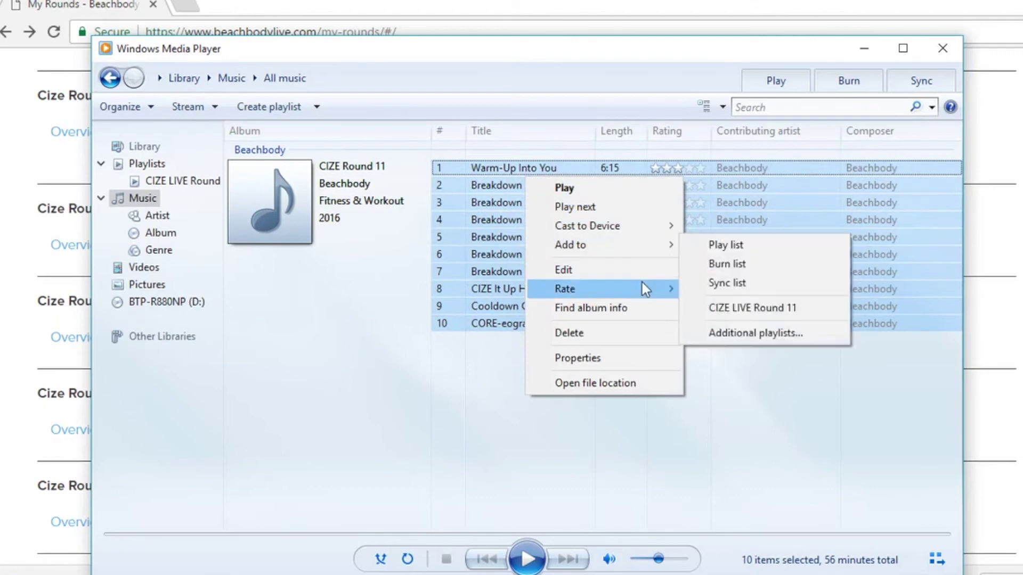
{"action": "mouse_move", "coordinate": [648, 245]}
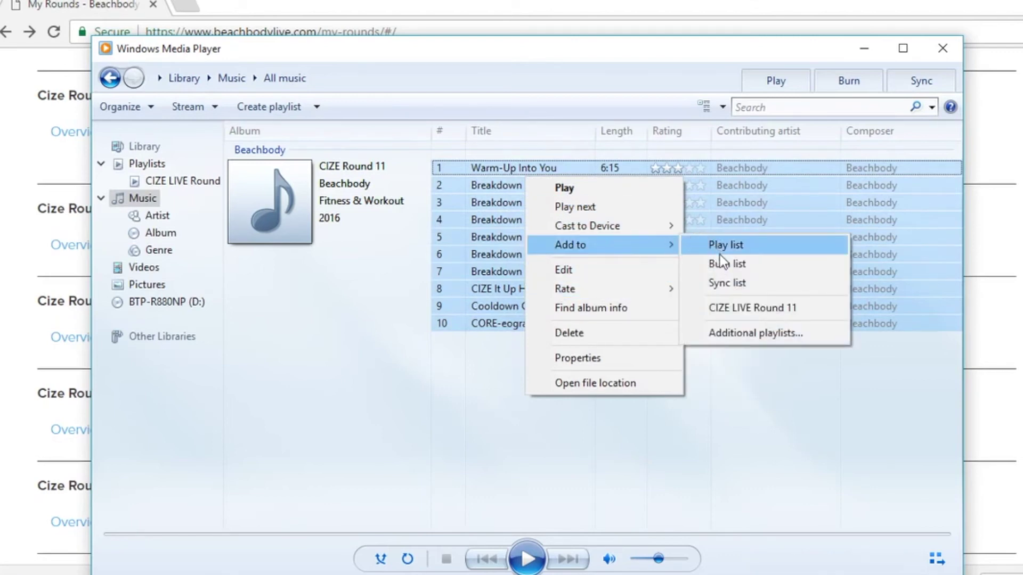
{"action": "left_click", "coordinate": [726, 306]}
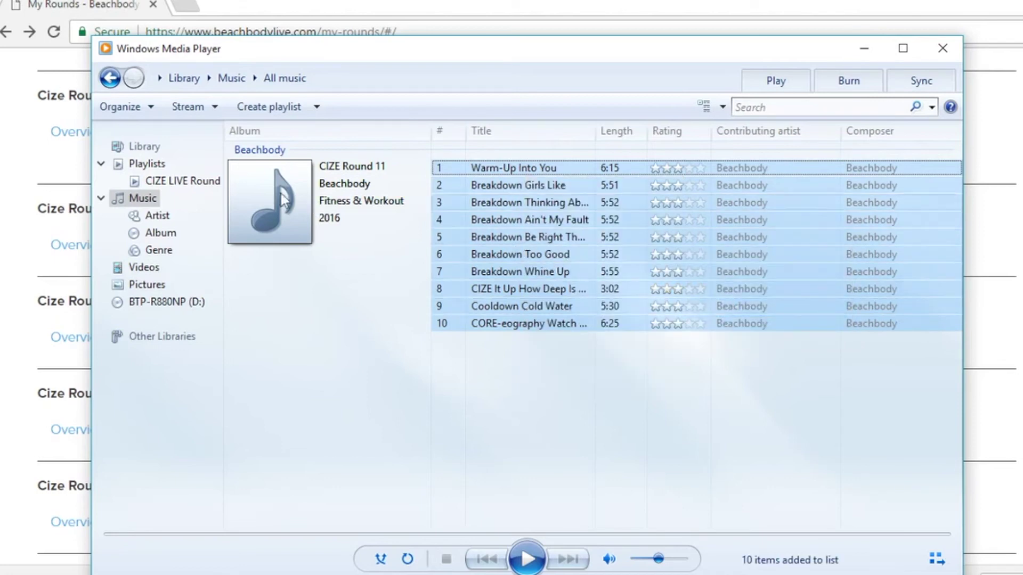
{"action": "left_click", "coordinate": [196, 181]}
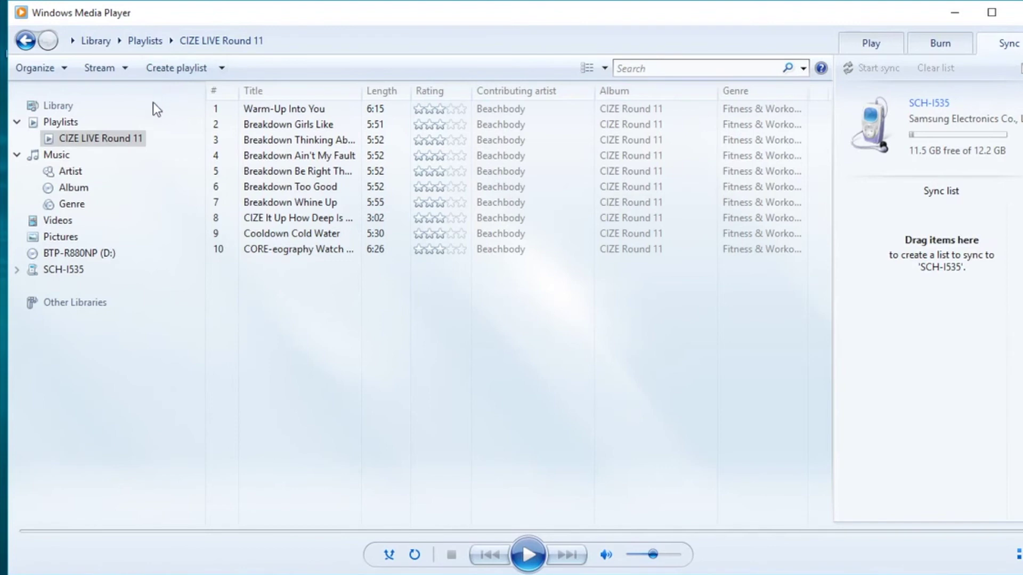
- Add the CIZE LIVE Round 11 playlist to the sync list and start syncing to SCH-I535
{"action": "right_click", "coordinate": [115, 137]}
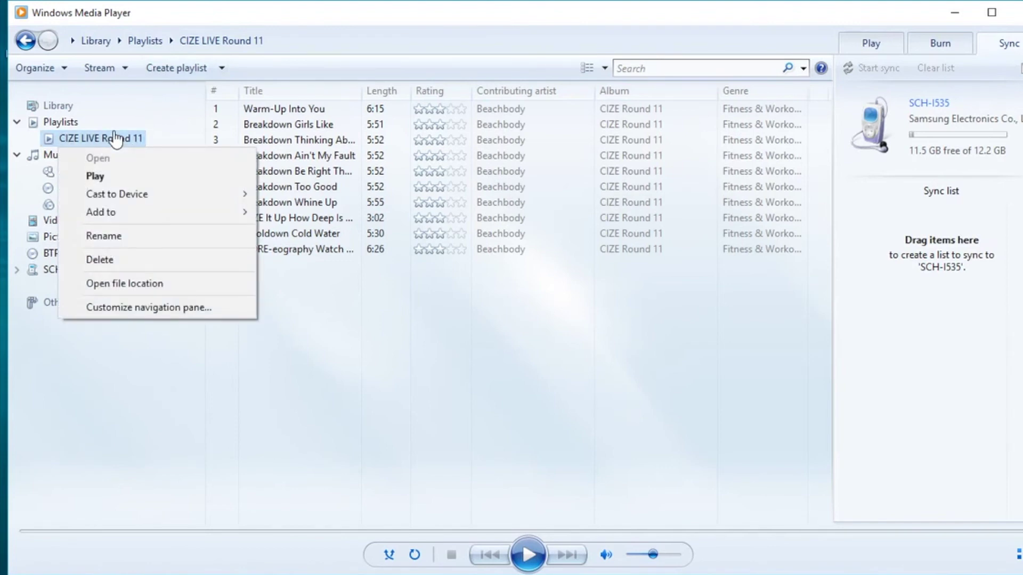
{"action": "mouse_move", "coordinate": [154, 204]}
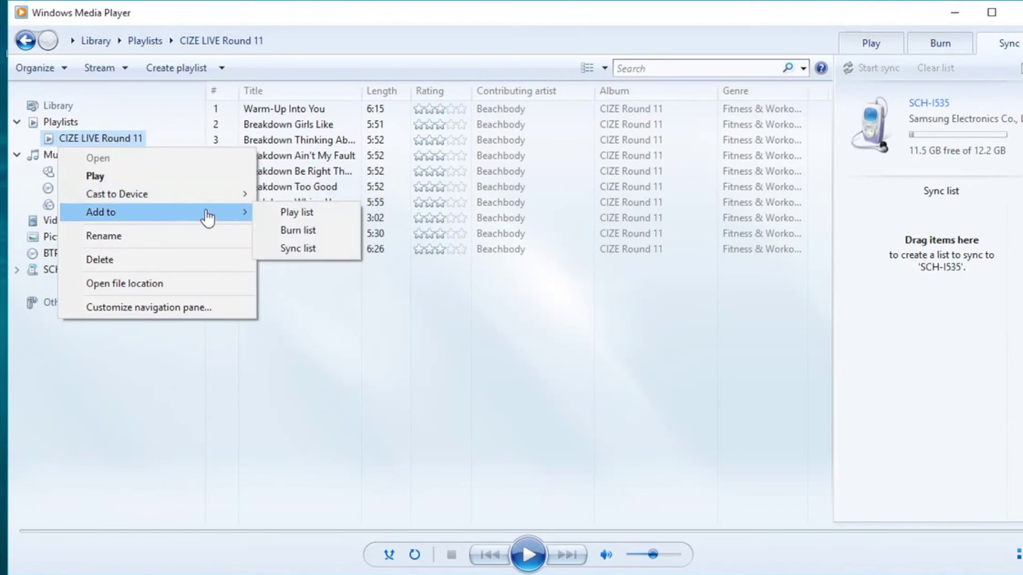
{"action": "left_click", "coordinate": [298, 249]}
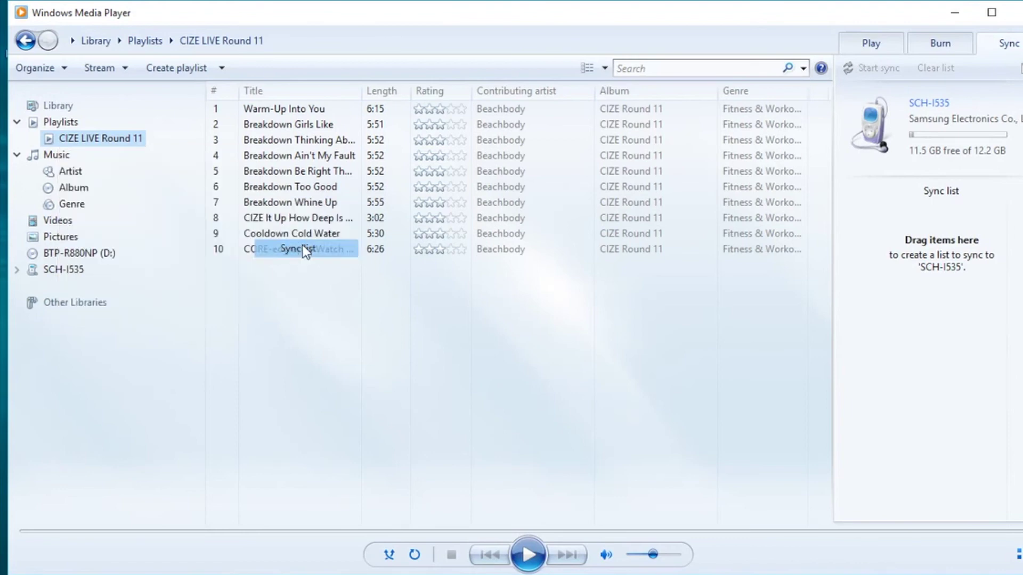
{"action": "mouse_move", "coordinate": [303, 248]}
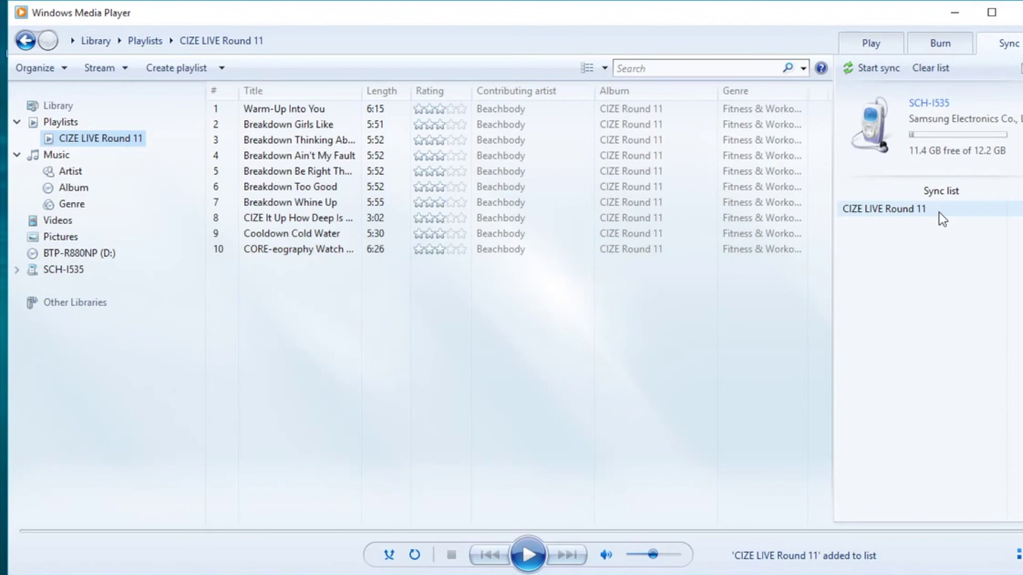
{"action": "left_click", "coordinate": [878, 69]}
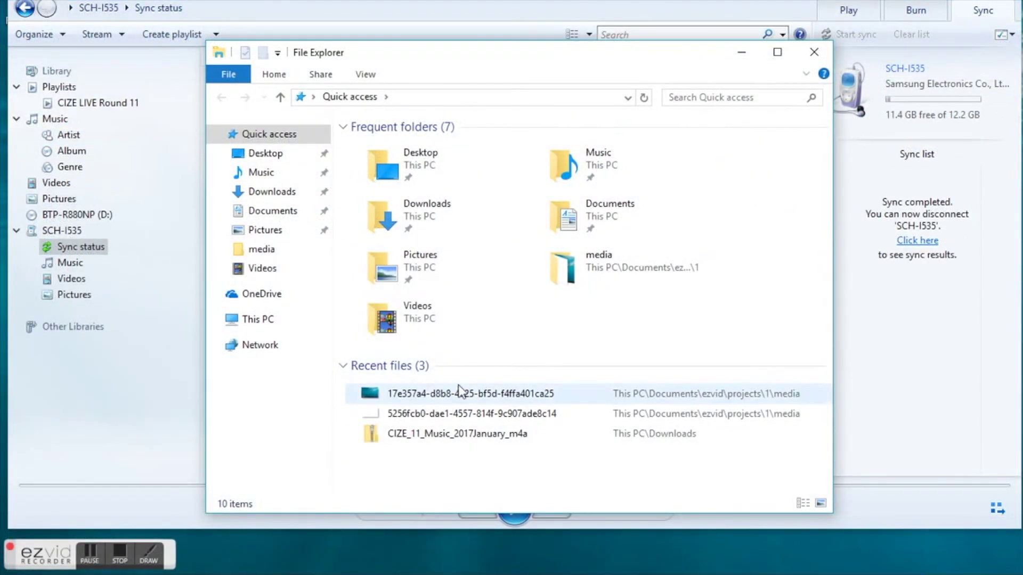
- Open CIZE_11_Overview_2017January from Downloads in Movies & TV and pause it 12 seconds in
{"action": "double_click", "coordinate": [440, 202]}
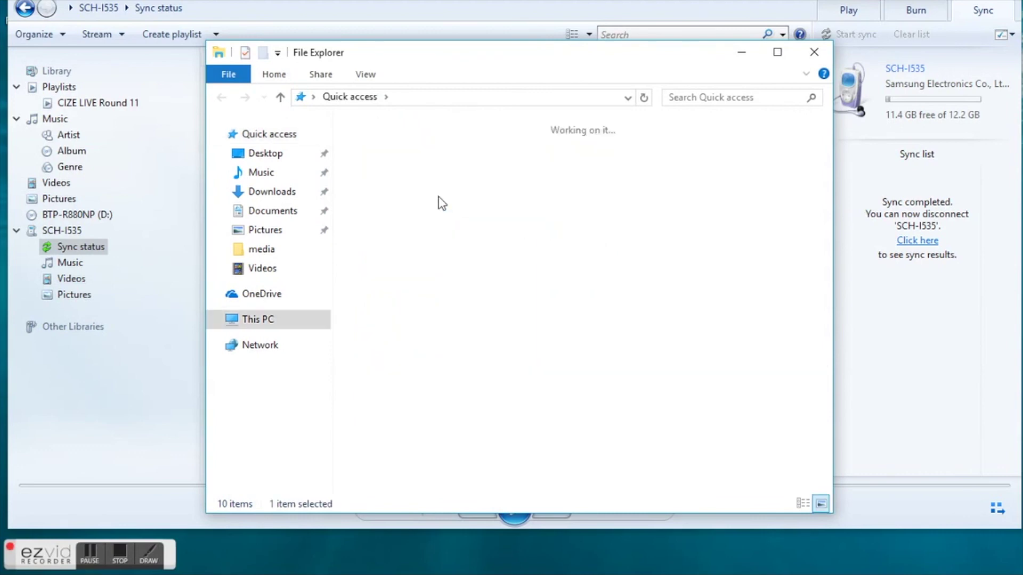
{"action": "double_click", "coordinate": [458, 189]}
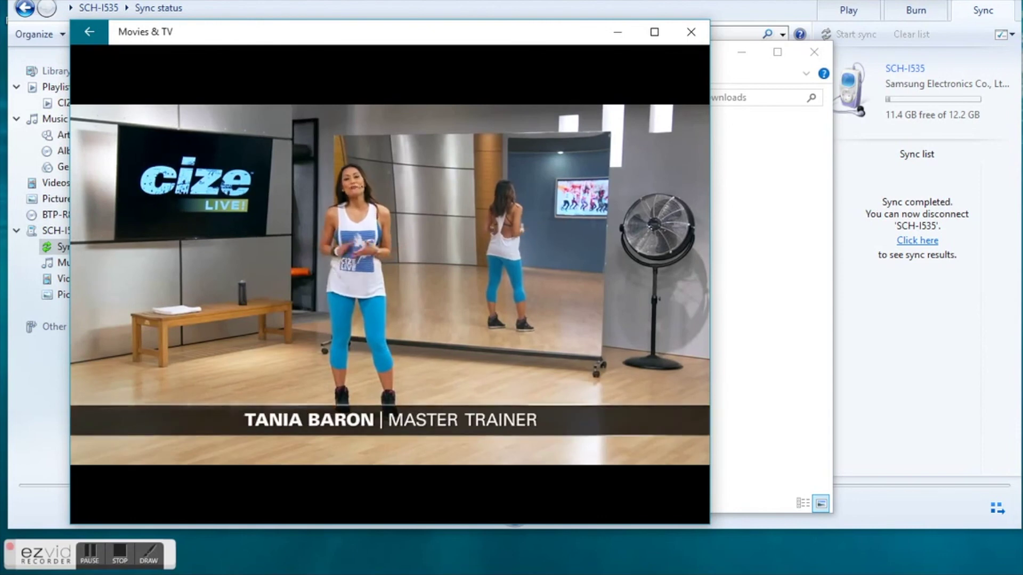
{"action": "mouse_move", "coordinate": [450, 212]}
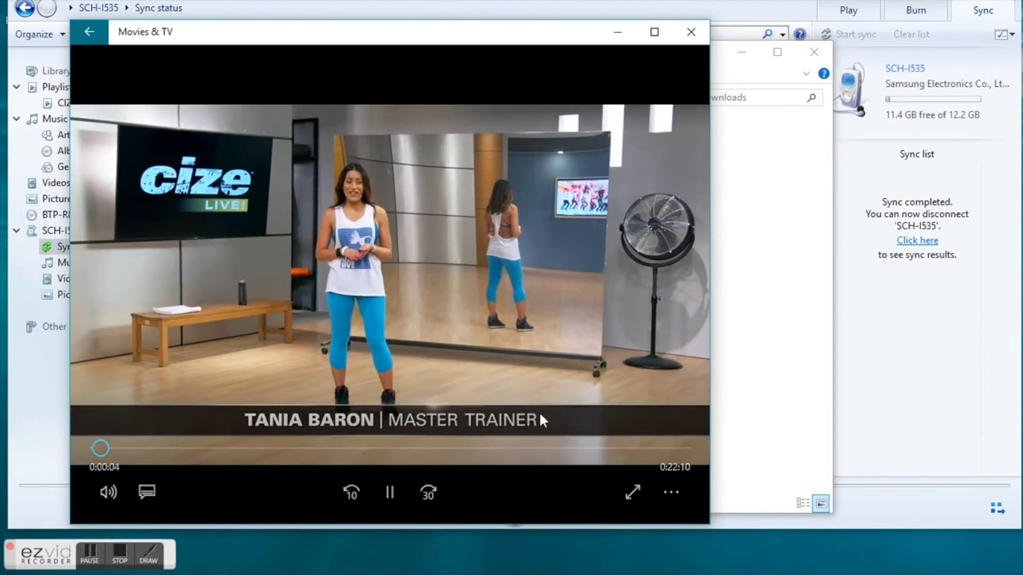
{"action": "left_click", "coordinate": [450, 335]}
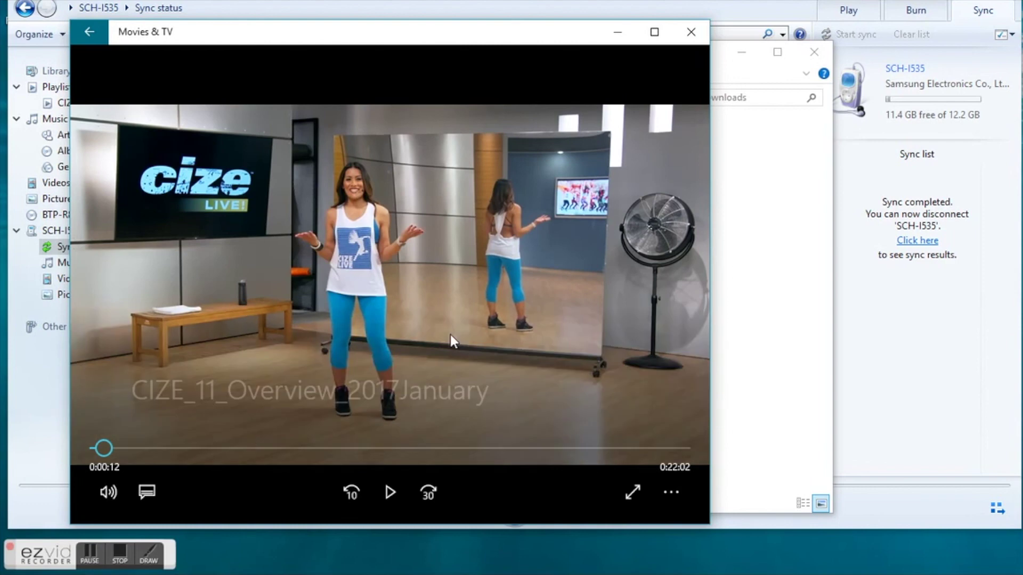